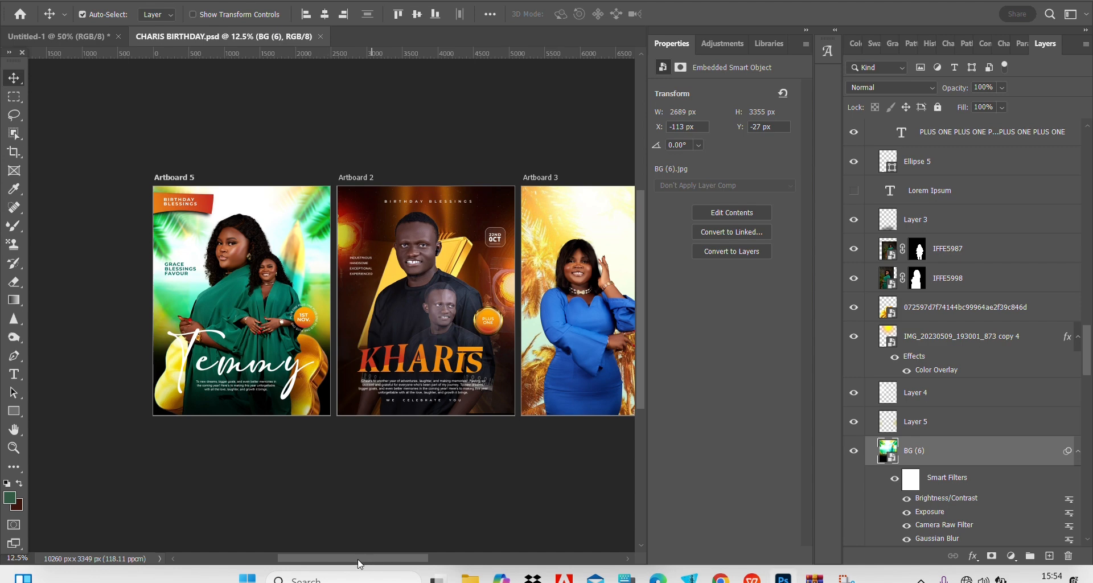
# Look across the artboards in the CHARIS BIRTHDAY.psd document, and return to the Untitled-1 document.
pyautogui.moveTo(357, 558); pyautogui.dragTo(420, 554)
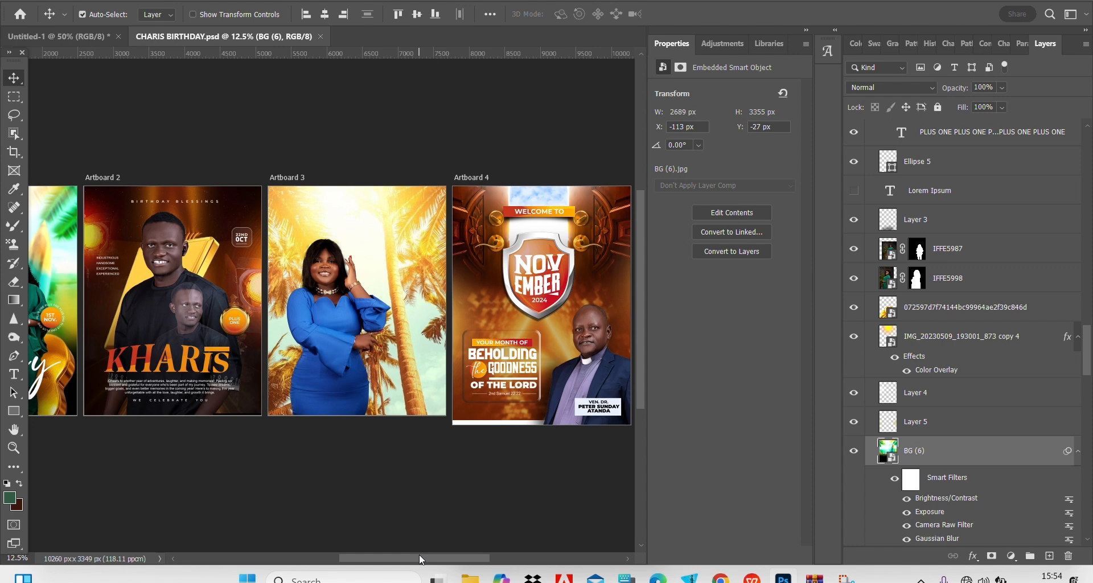
pyautogui.moveTo(419, 554)
pyautogui.mouseDown()
pyautogui.moveTo(439, 552)
pyautogui.moveTo(427, 551)
pyautogui.mouseUp()
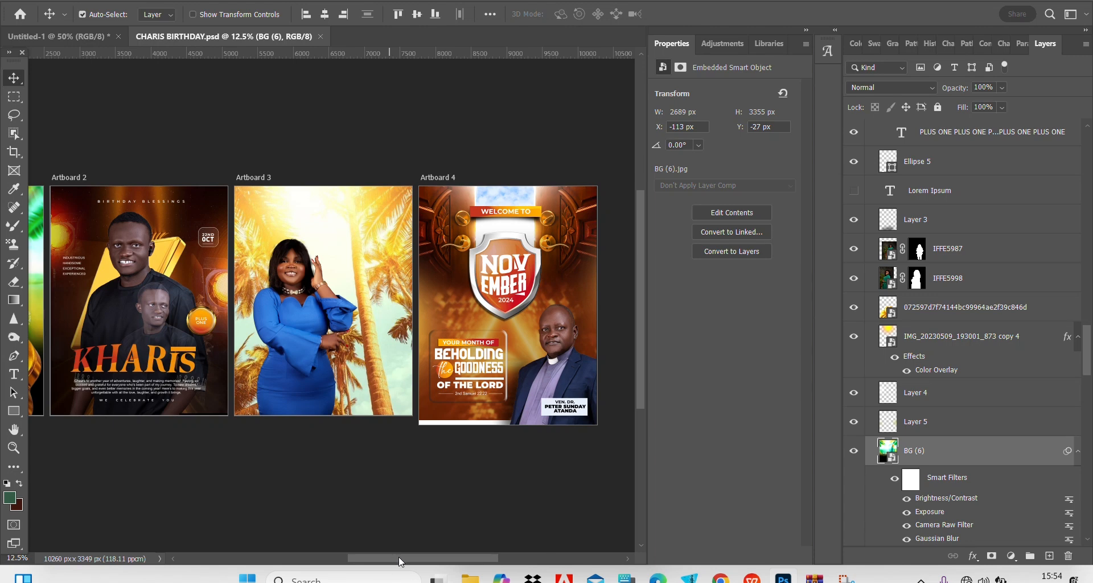
pyautogui.moveTo(399, 557); pyautogui.dragTo(344, 555)
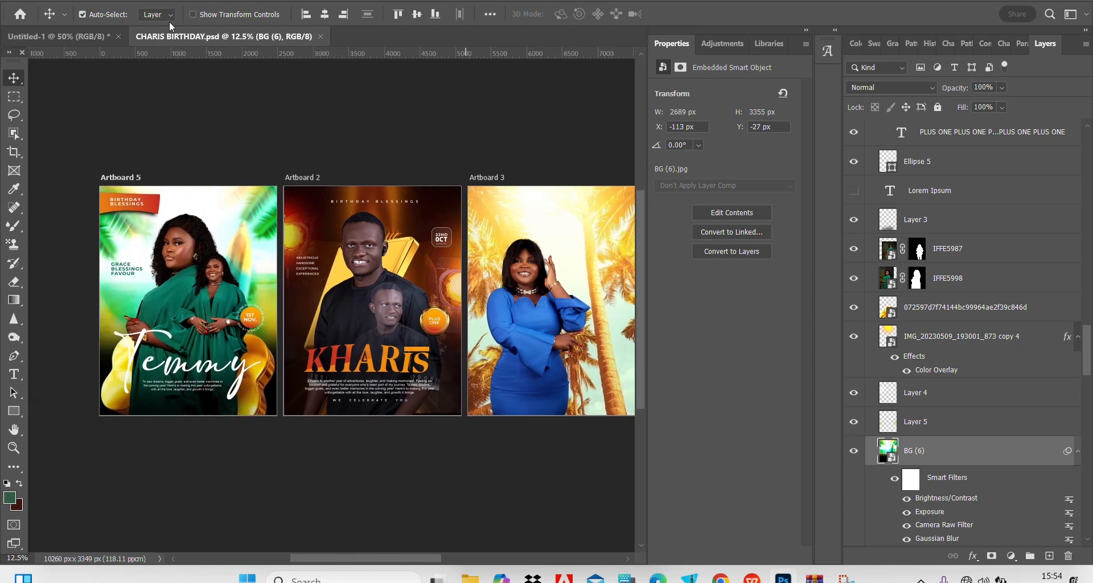
pyautogui.click(72, 36)
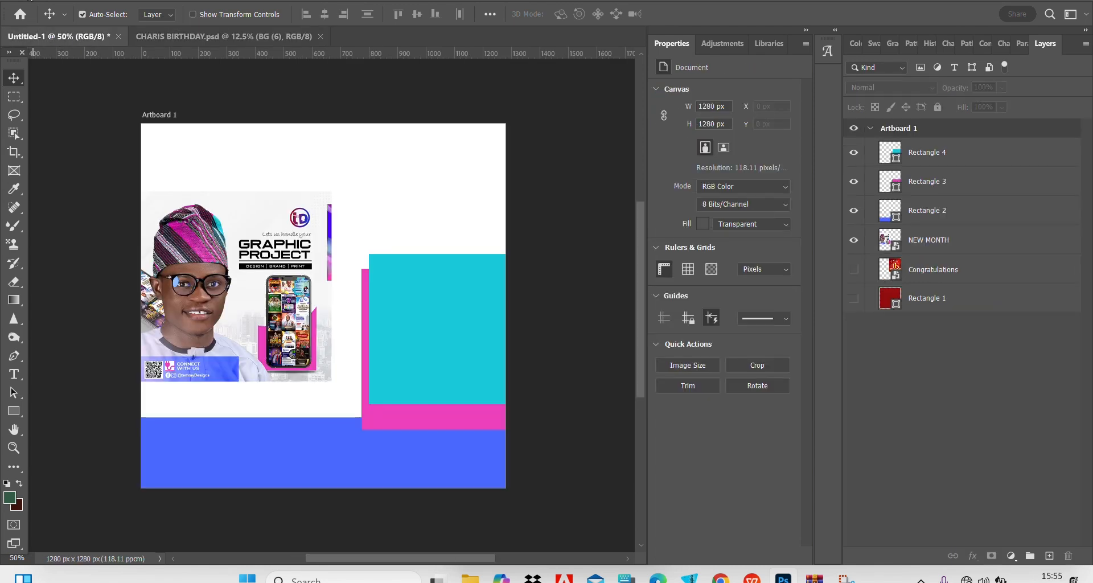
# Go to the home screen and open the new document settings with the 1280 x 1280 px size.
pyautogui.click(20, 14)
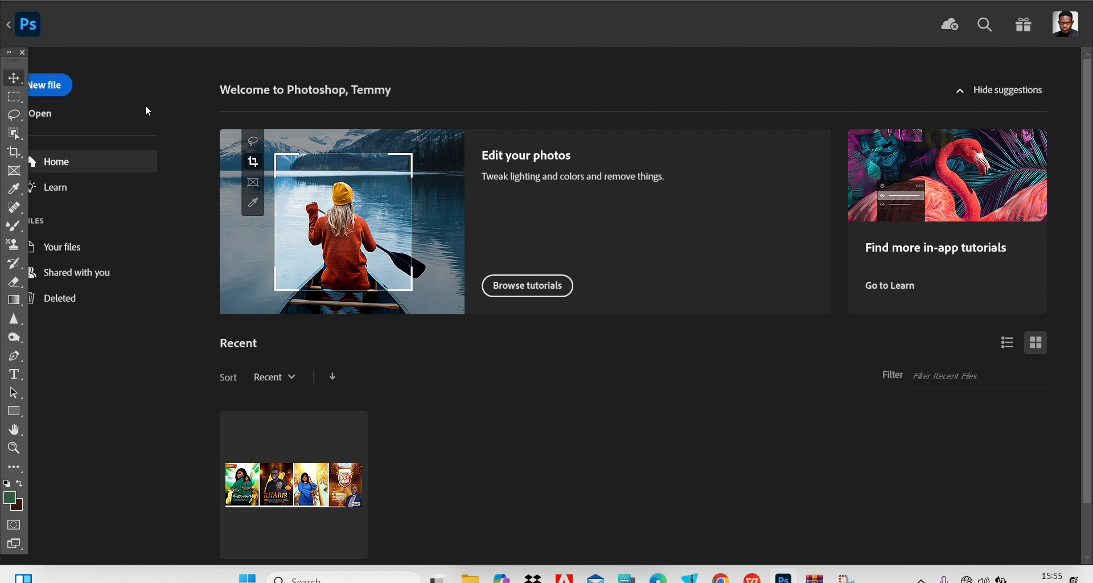
pyautogui.hotkey('ctrl', 'n')
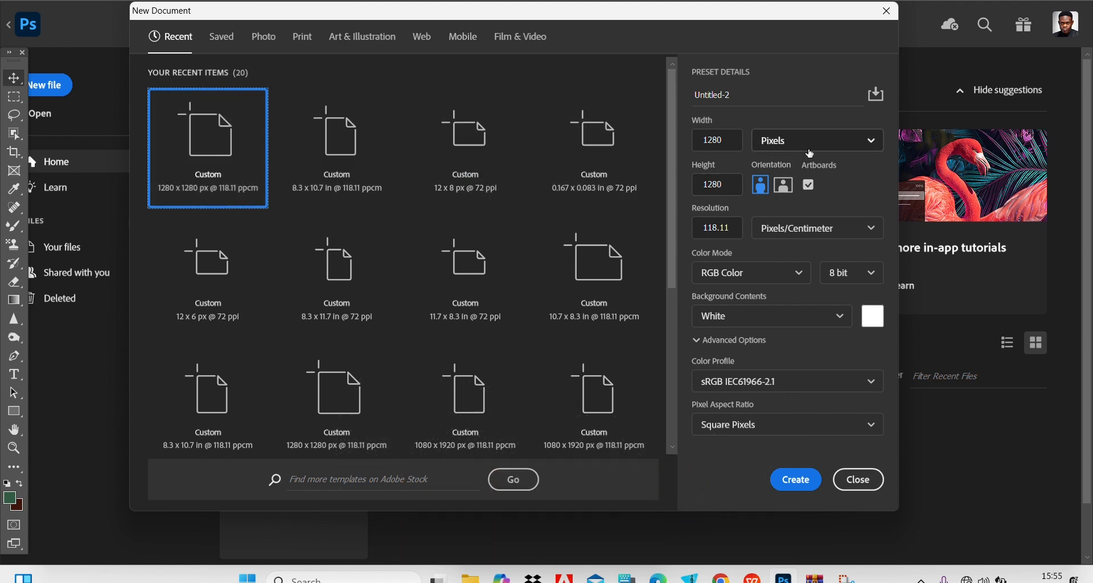
pyautogui.click(809, 185)
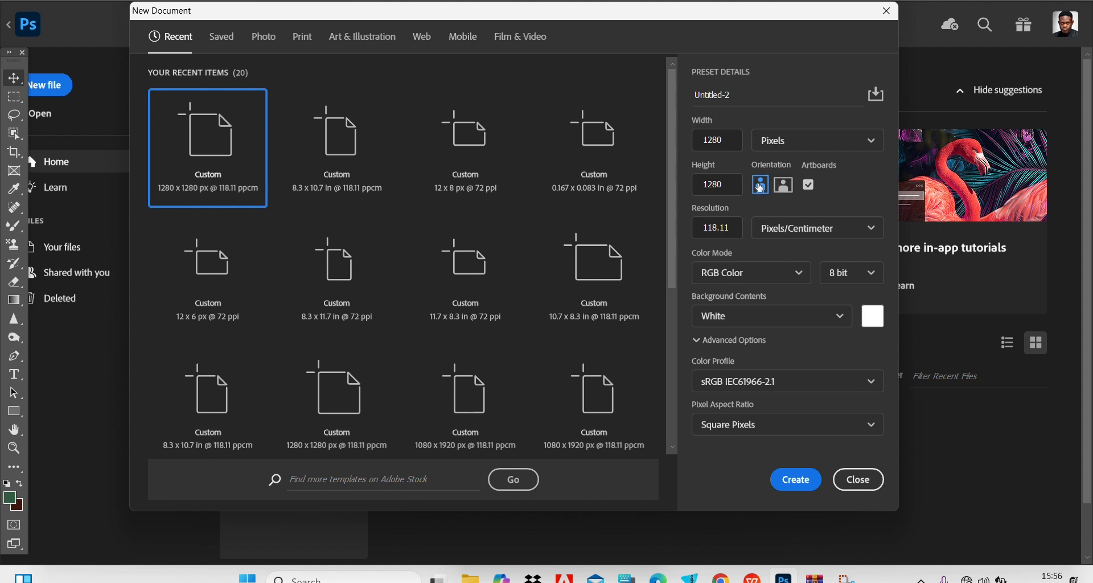
pyautogui.click(735, 186)
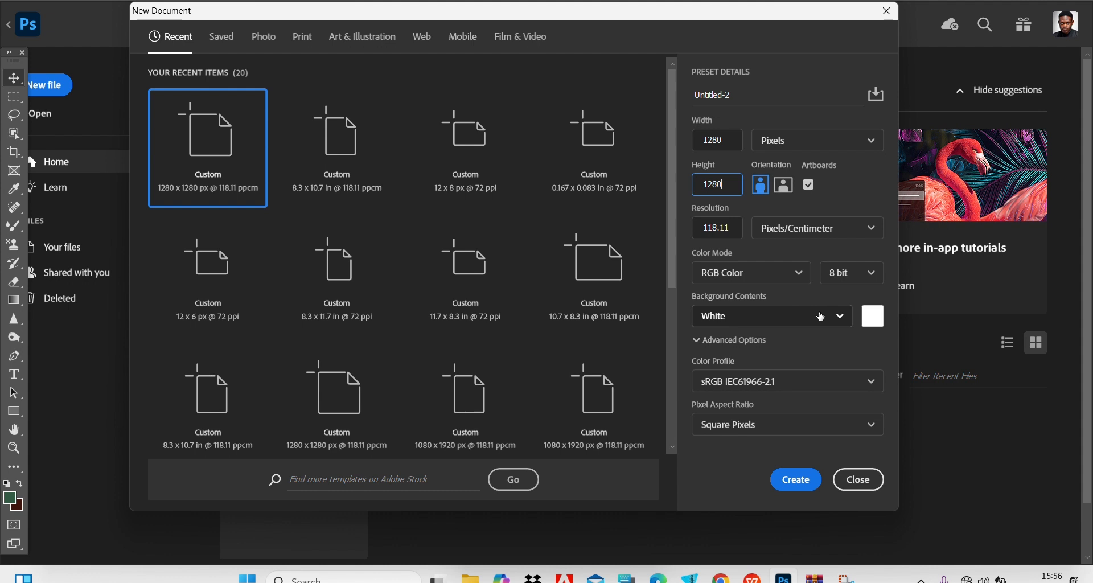
# Try Transparent as the new document's background contents, and return the setting to White.
pyautogui.click(844, 319)
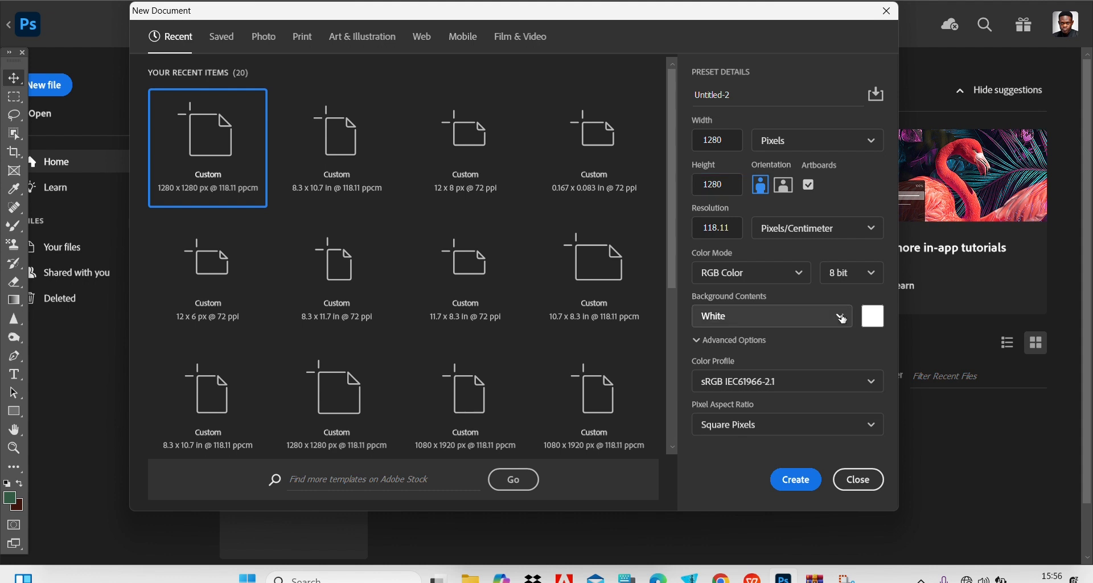
pyautogui.click(844, 319)
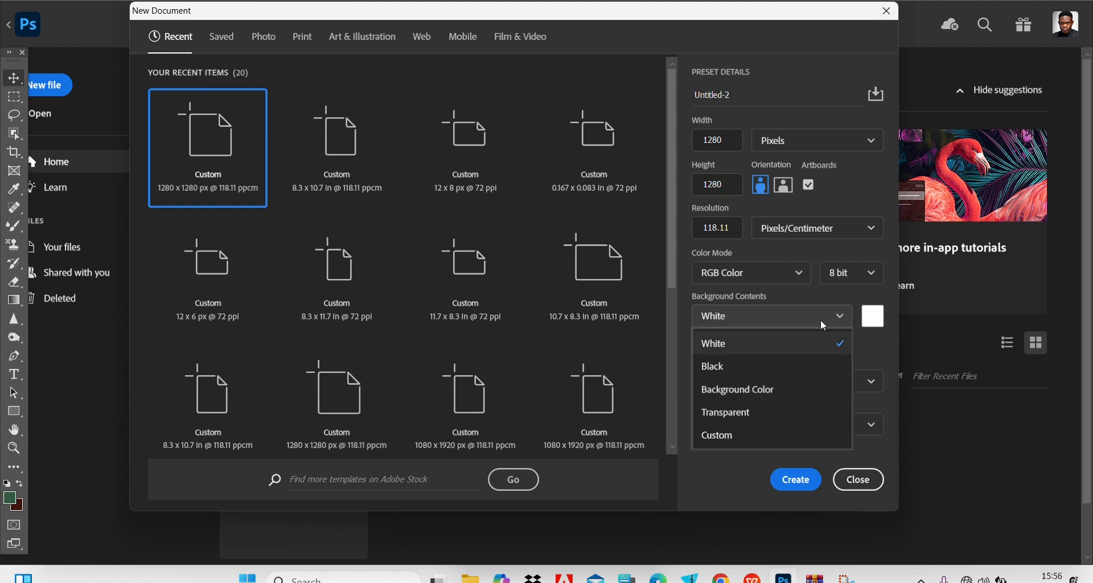
pyautogui.click(742, 414)
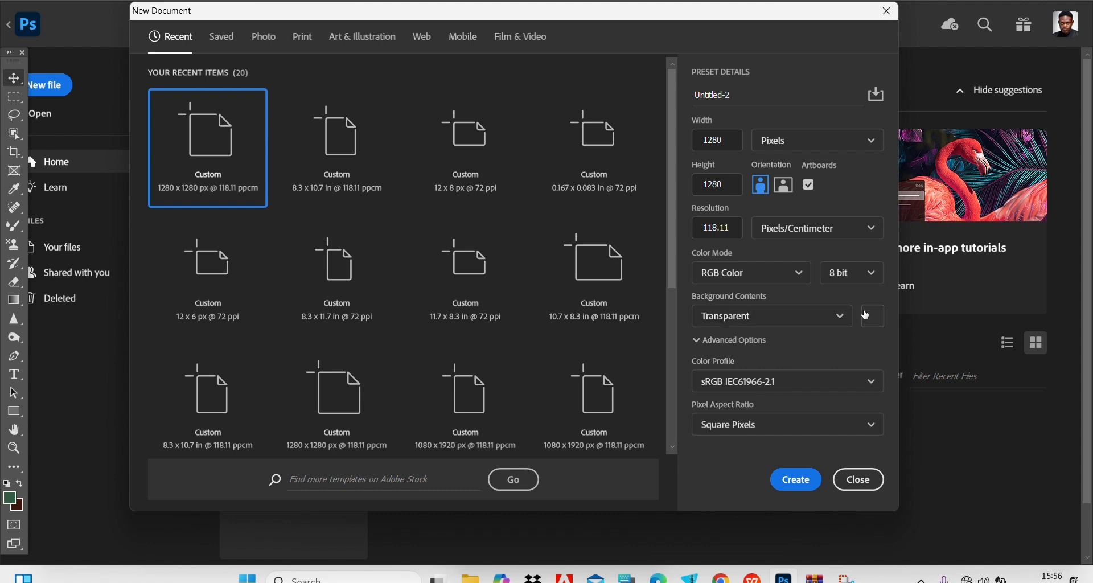
pyautogui.click(823, 320)
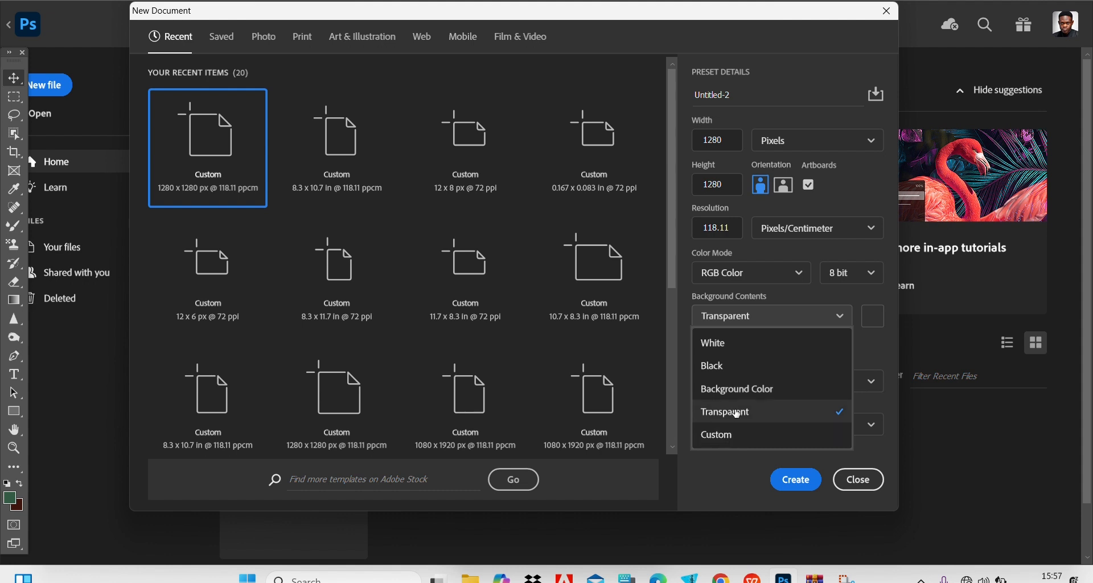
pyautogui.click(740, 344)
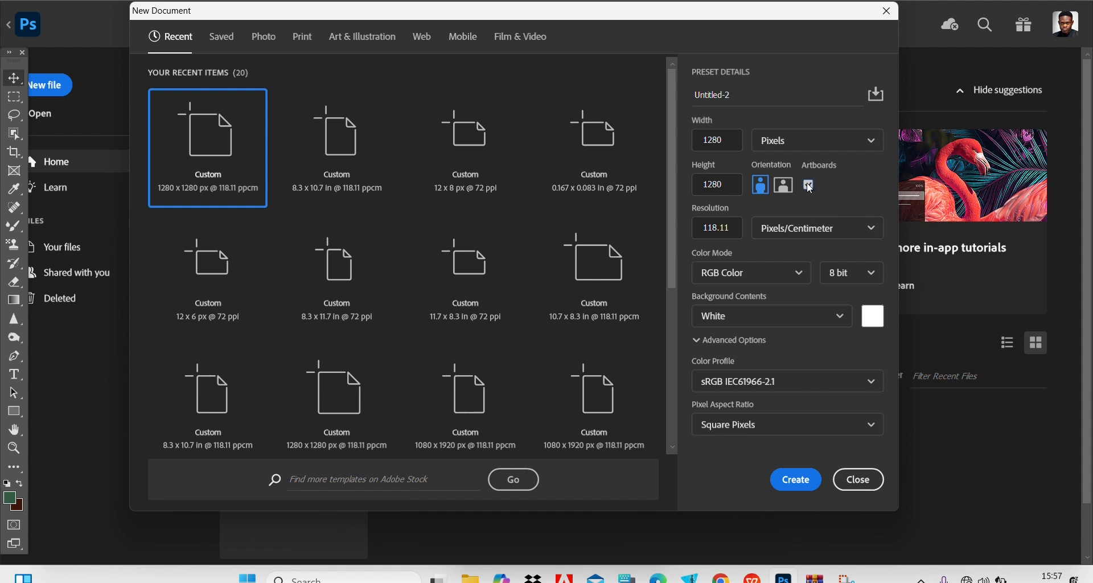
# Create the 1280 x 1280 px document with artboards enabled and a white background.
pyautogui.click(811, 187)
pyautogui.click(811, 186)
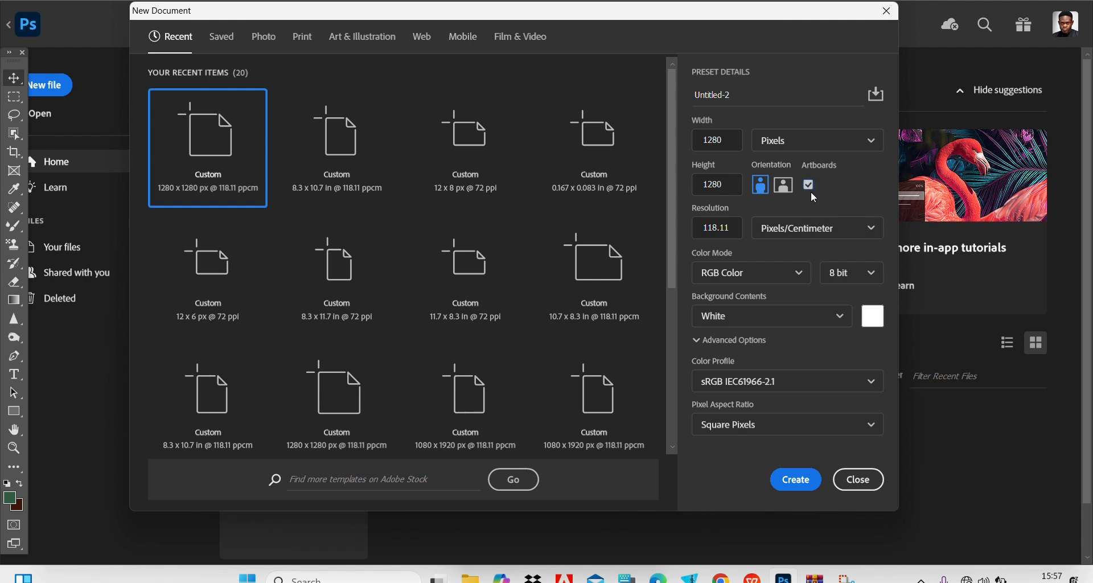
pyautogui.click(798, 479)
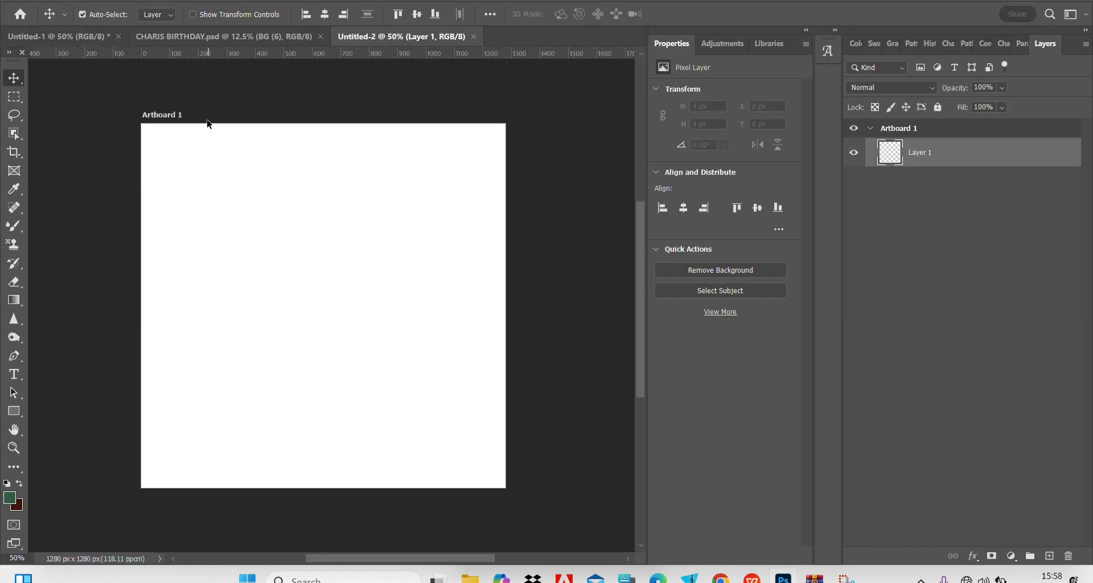
# Create another 1280 x 1280 px document with a white background and artboards disabled.
pyautogui.click(27, 2)
pyautogui.click(45, 8)
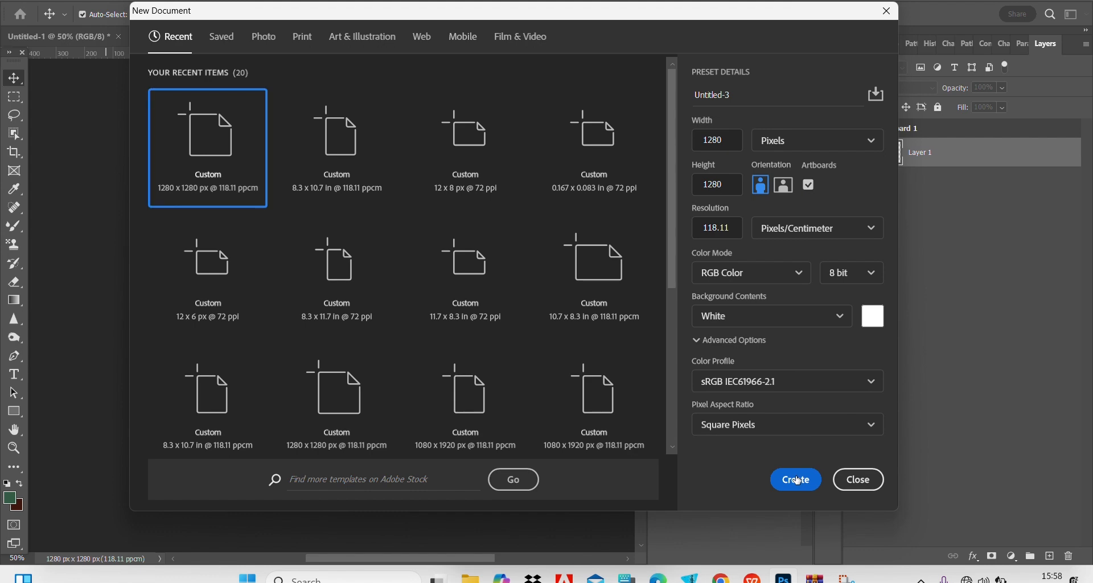
pyautogui.click(809, 185)
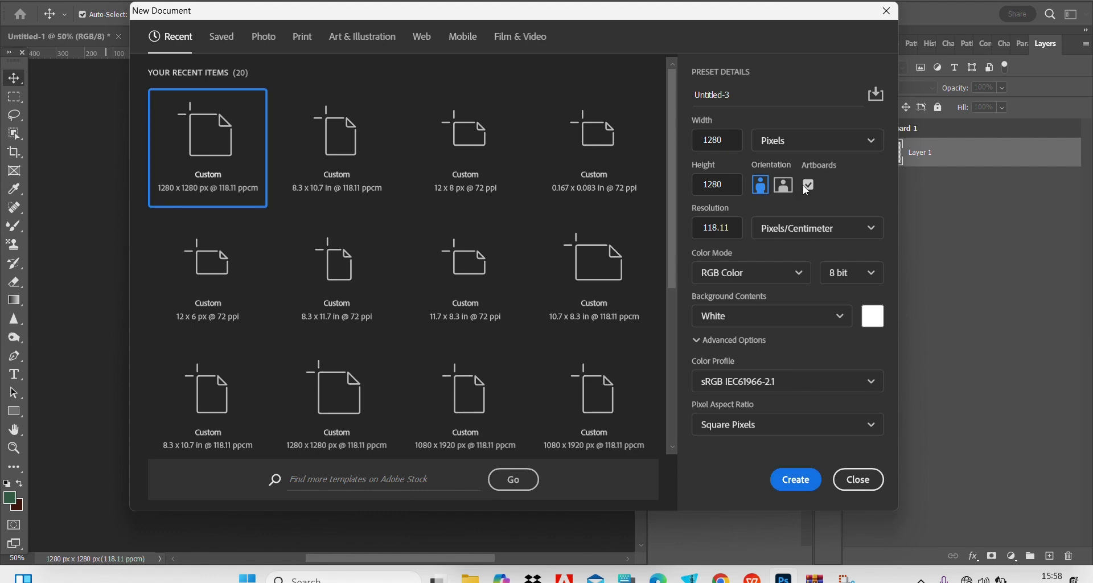
pyautogui.click(806, 183)
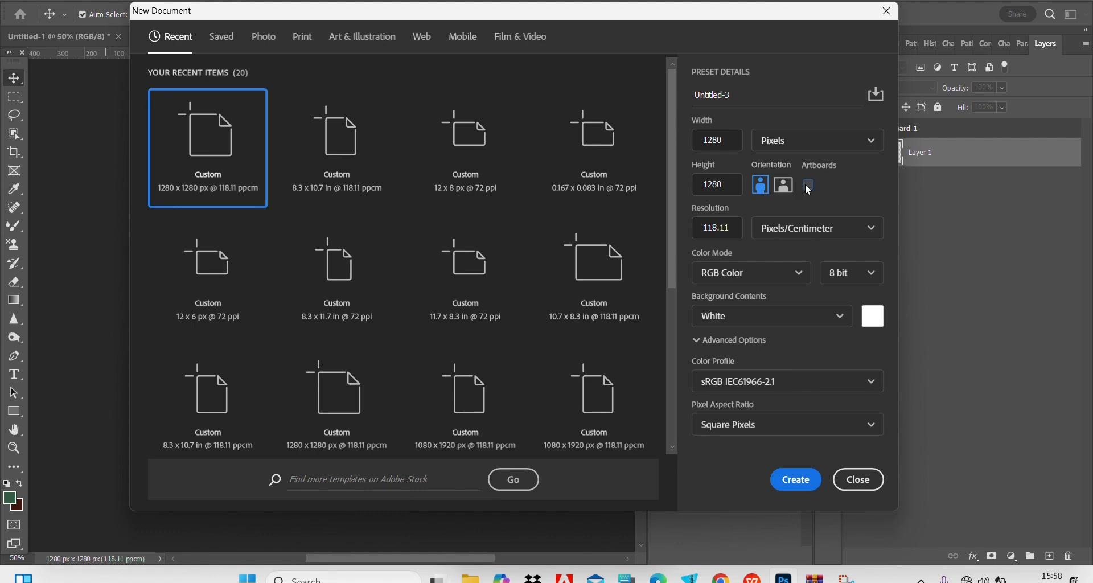
pyautogui.click(795, 480)
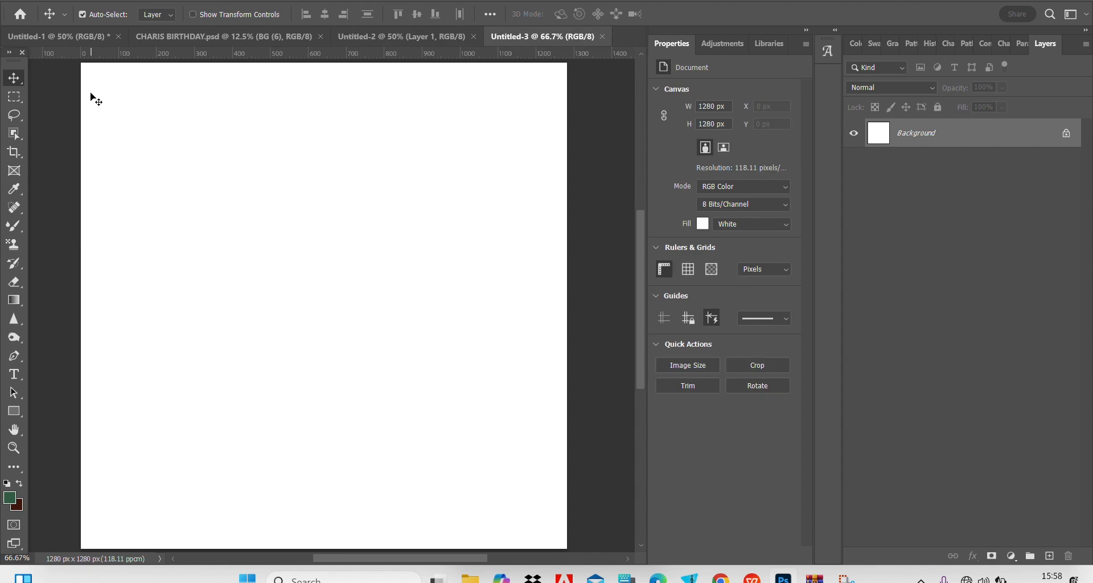
# Compare the plain canvas of Untitled-3 with the artboard in Untitled-2.
pyautogui.scroll(2, 96, 101)
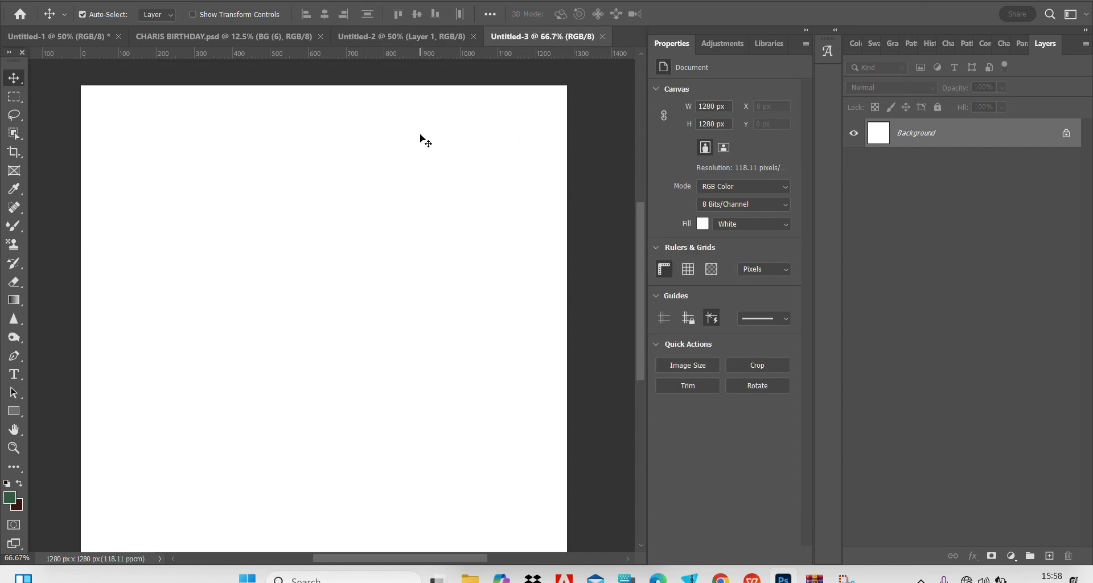
pyautogui.click(392, 37)
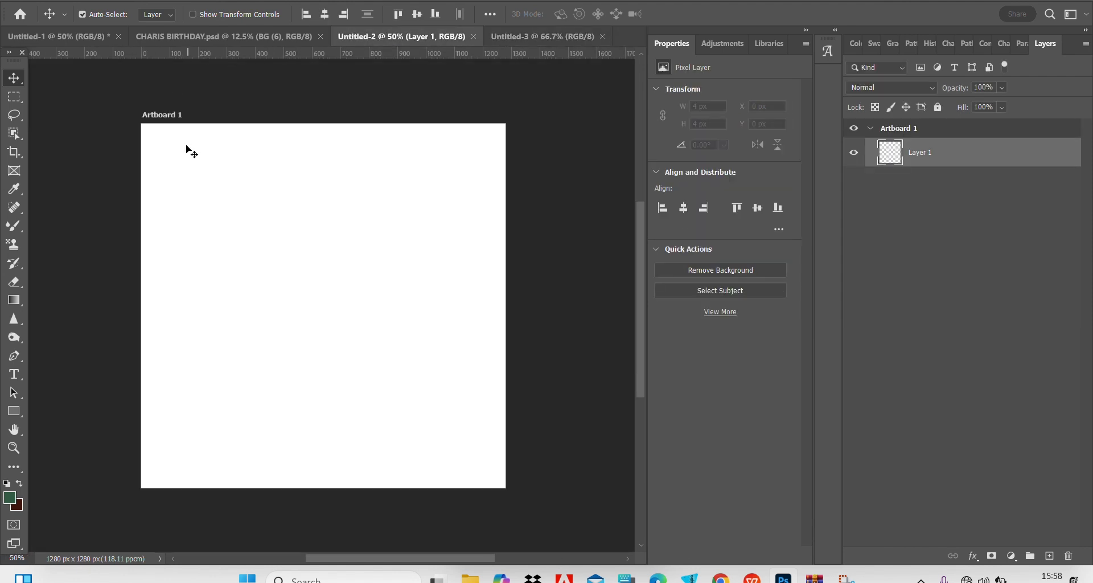
pyautogui.click(509, 38)
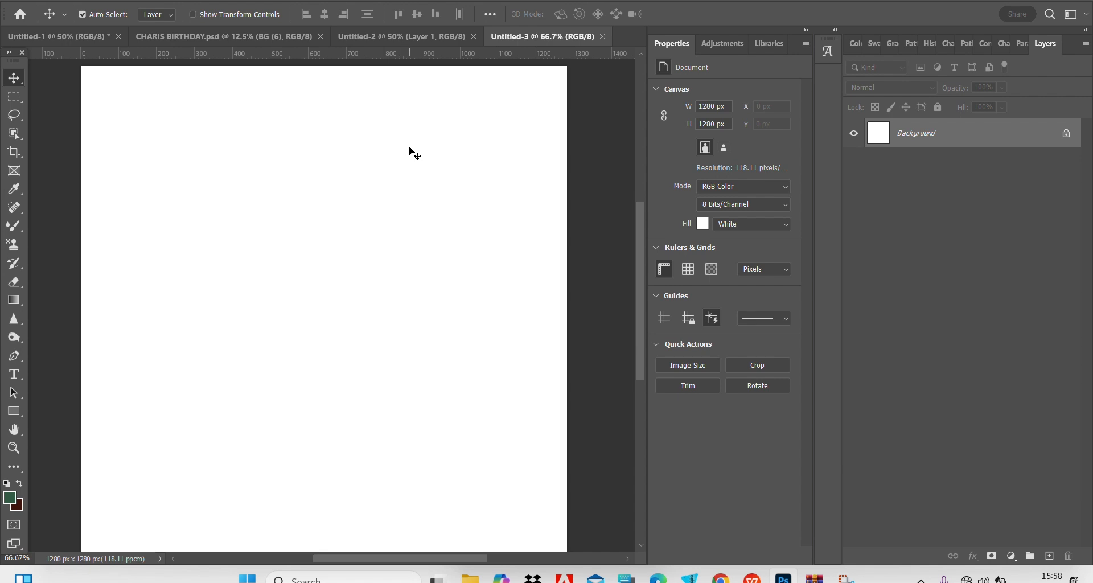
# Unlock the Background layer of Untitled-3 so it becomes a regular layer.
pyautogui.rightClick(966, 140)
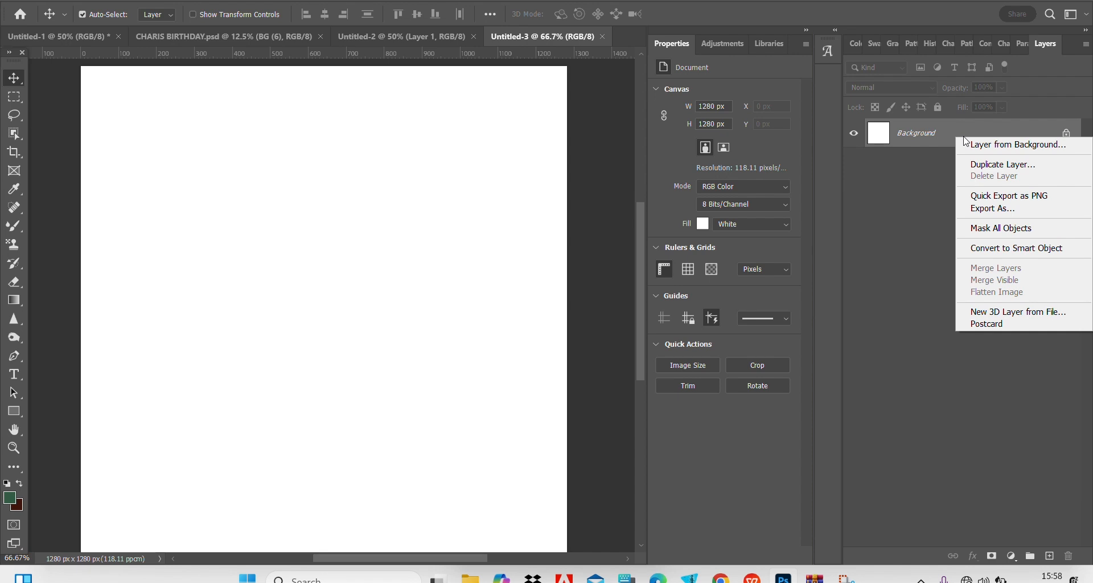
pyautogui.click(917, 135)
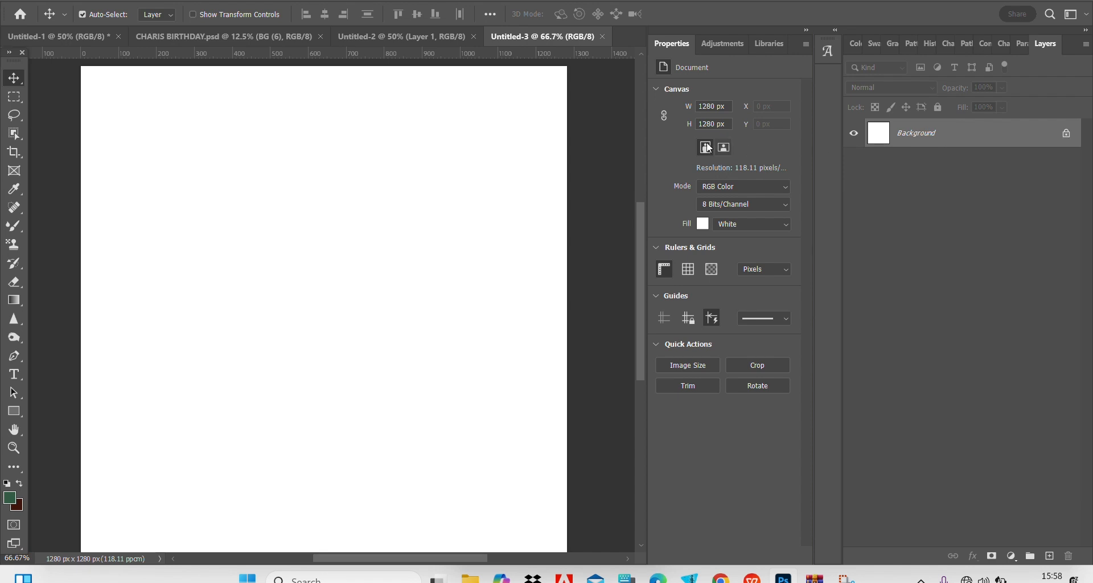
pyautogui.click(1067, 134)
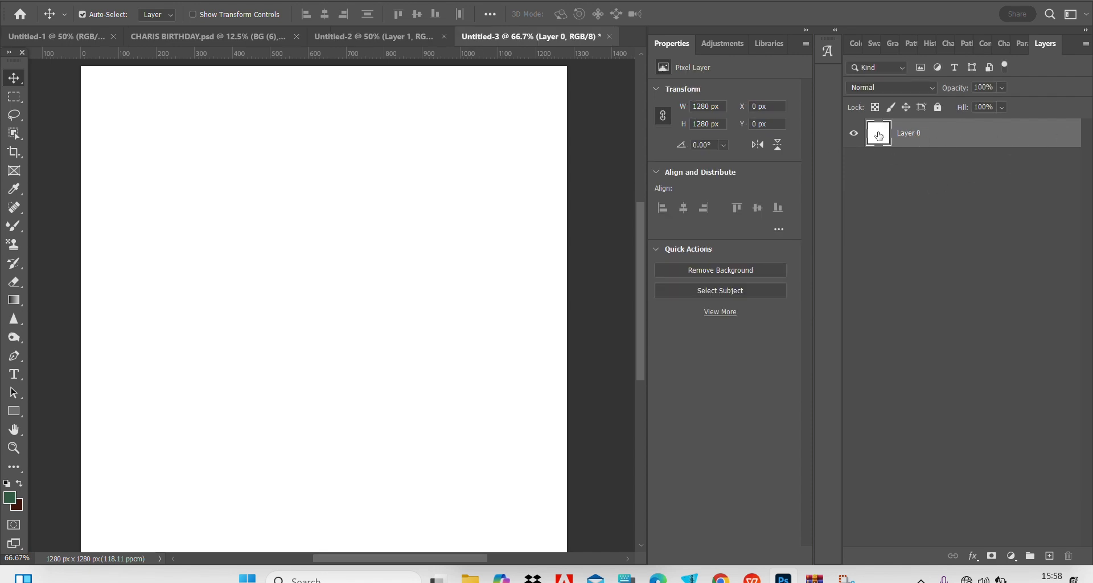
# Check the layer options for Layer 0, then fully lock the layer and unlock it again.
pyautogui.rightClick(913, 135)
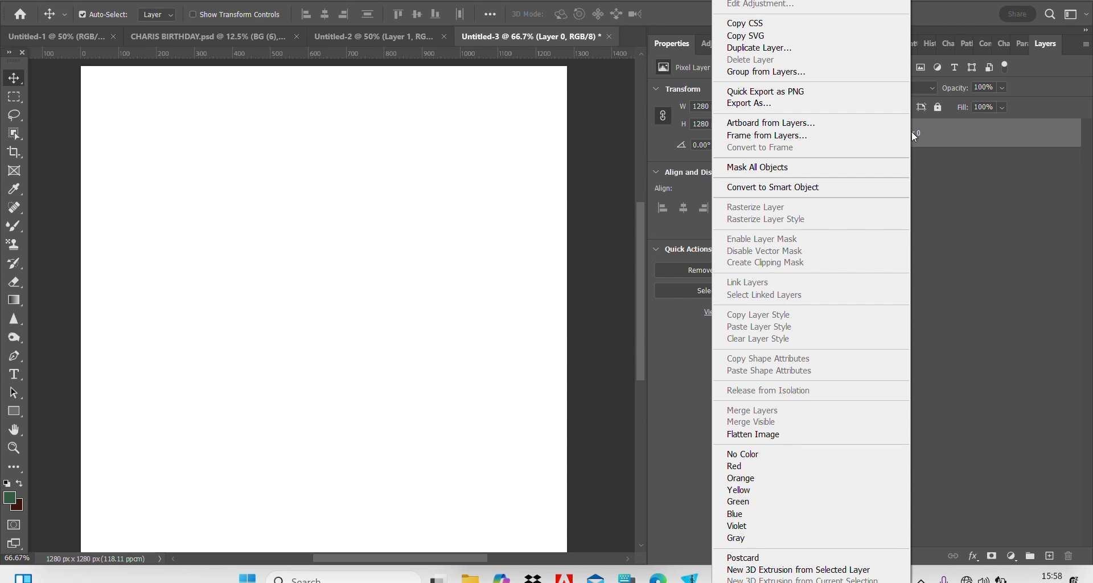
pyautogui.click(919, 135)
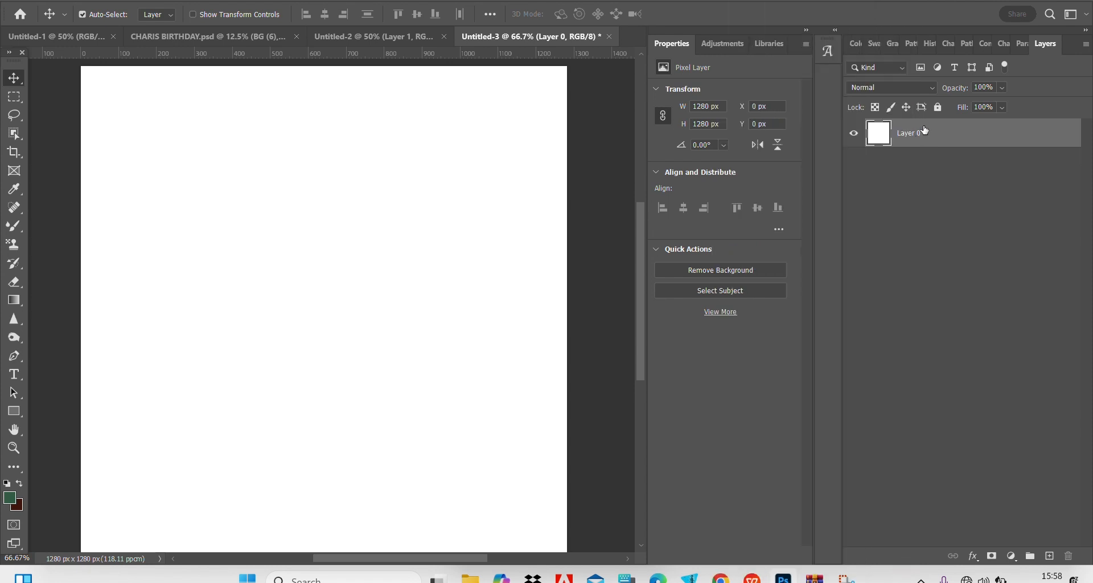
pyautogui.click(938, 109)
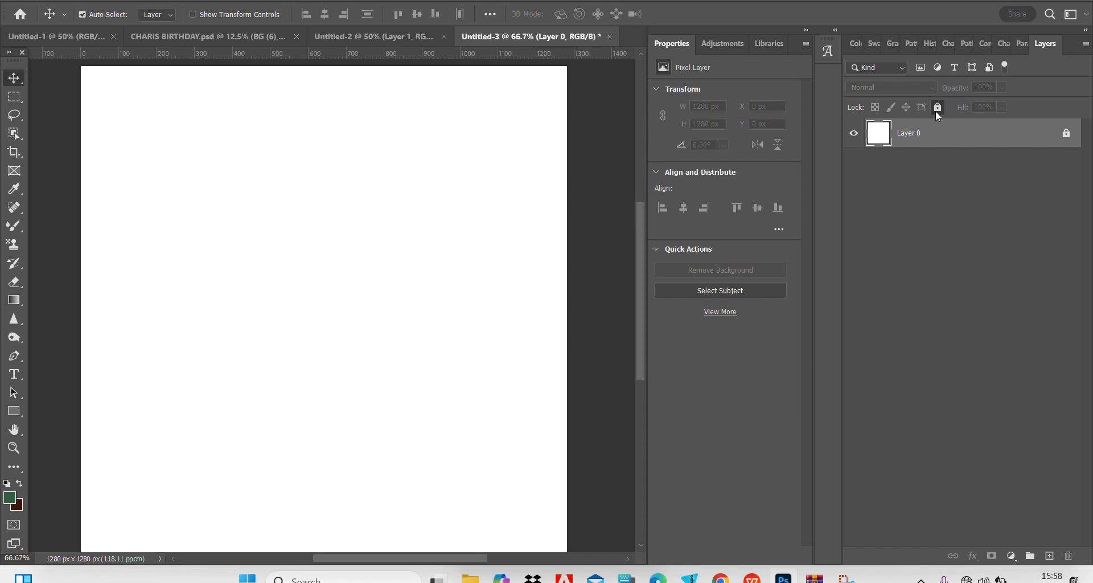
pyautogui.click(938, 112)
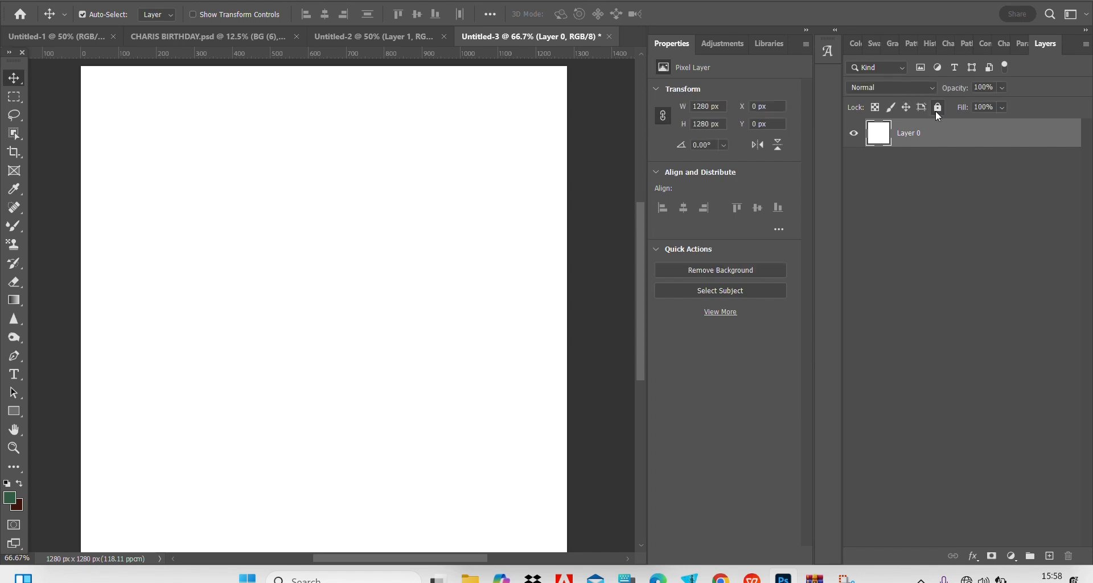
# Make an artboard from Layer 0, named Artboard 1 and sized 1280 x 1280 px, and deselect it.
pyautogui.click(907, 203)
pyautogui.click(936, 141)
pyautogui.rightClick(931, 134)
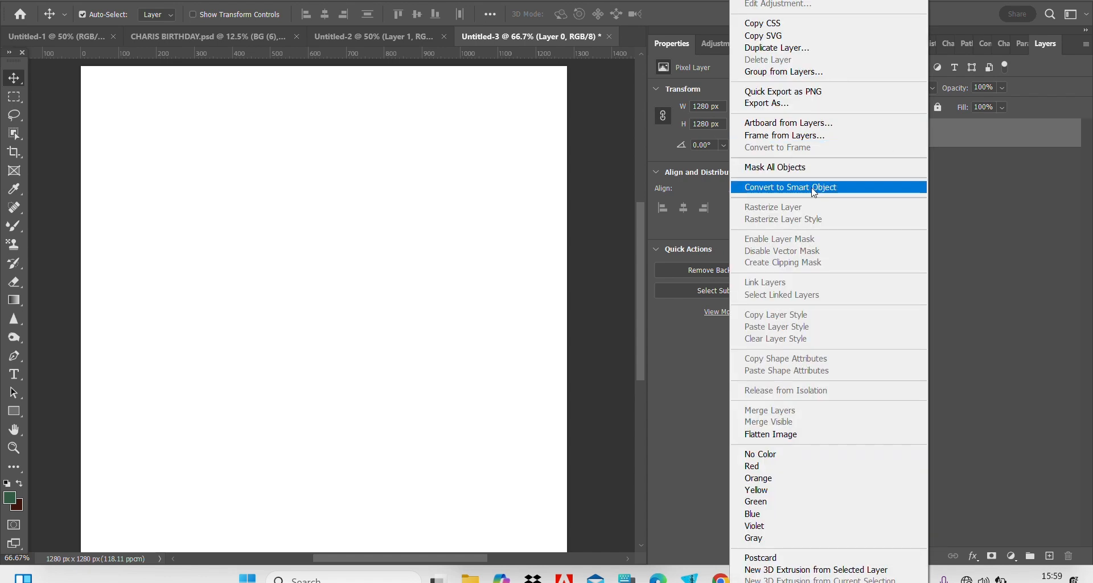
pyautogui.click(779, 124)
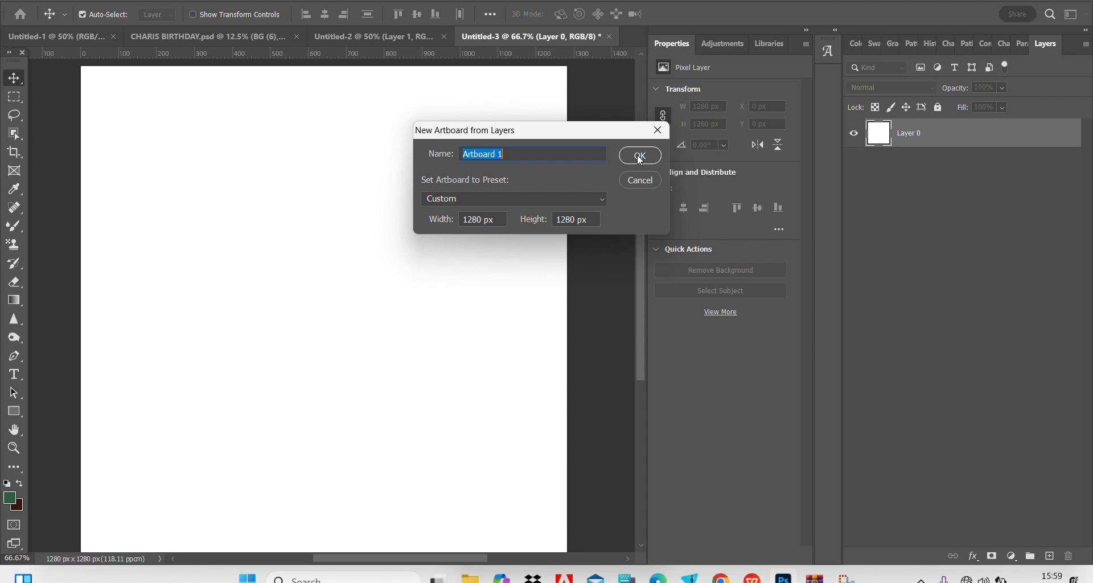
pyautogui.click(640, 156)
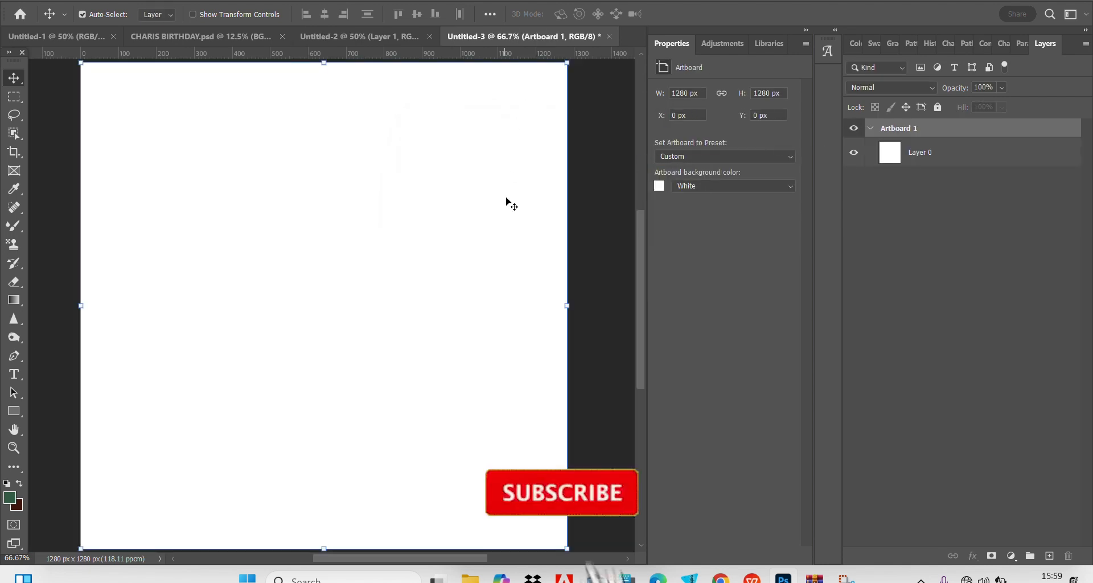
pyautogui.hotkey('ctrl', '-')
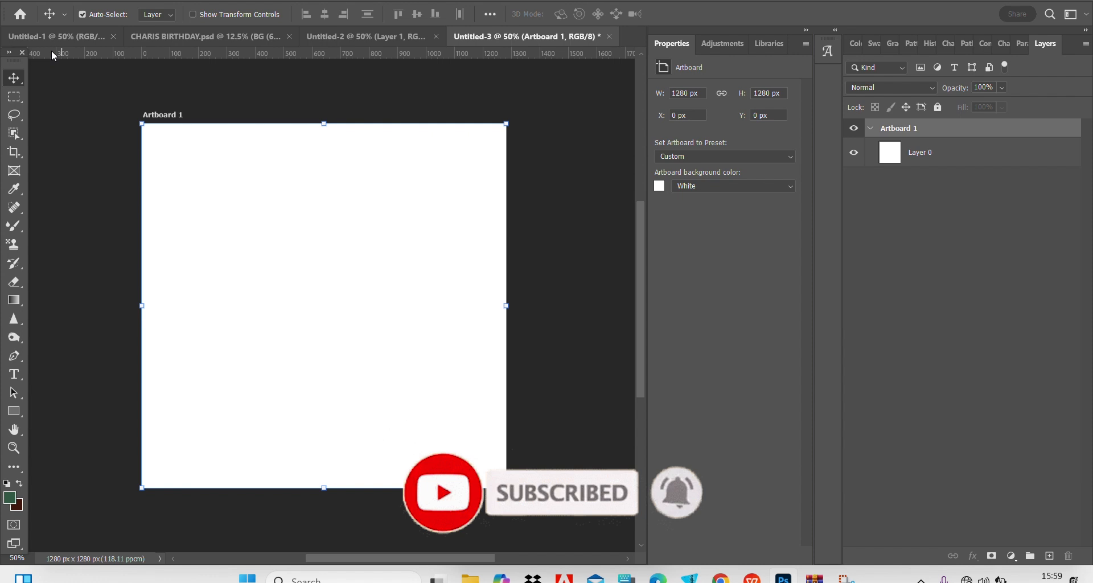
pyautogui.click(74, 84)
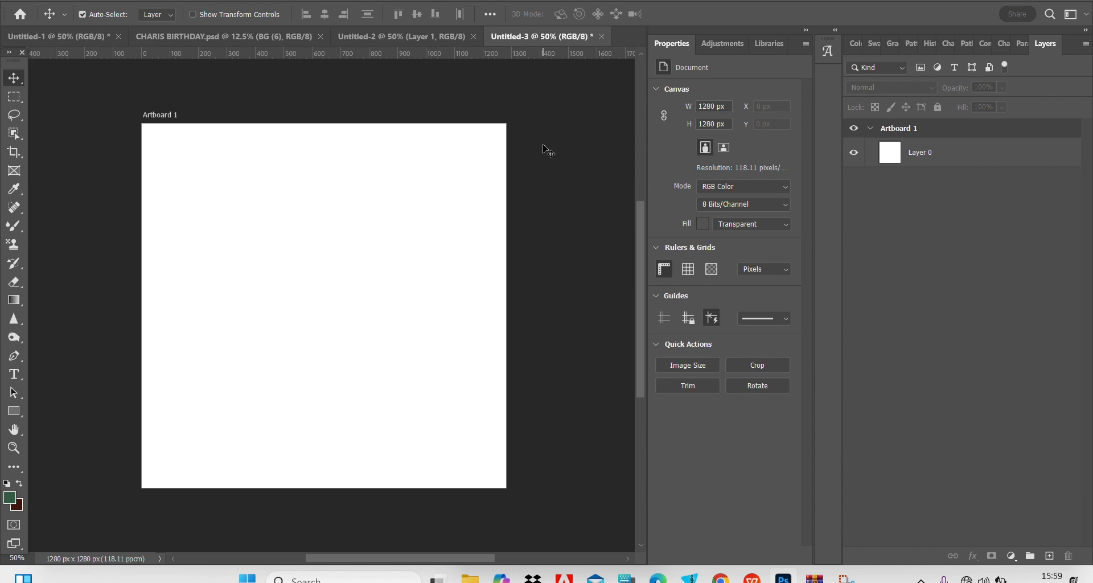
pyautogui.hotkey('ctrl', '-')
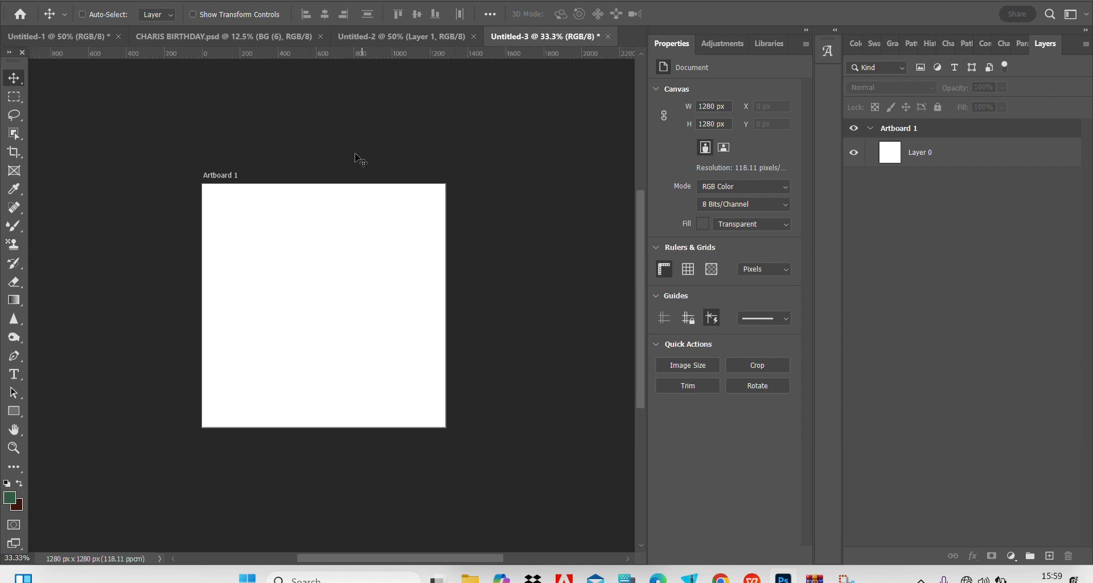
# Select Artboard 1 and add three more 1280 x 1280 px artboards in a row to its right.
pyautogui.hscroll(3, 392, 558)
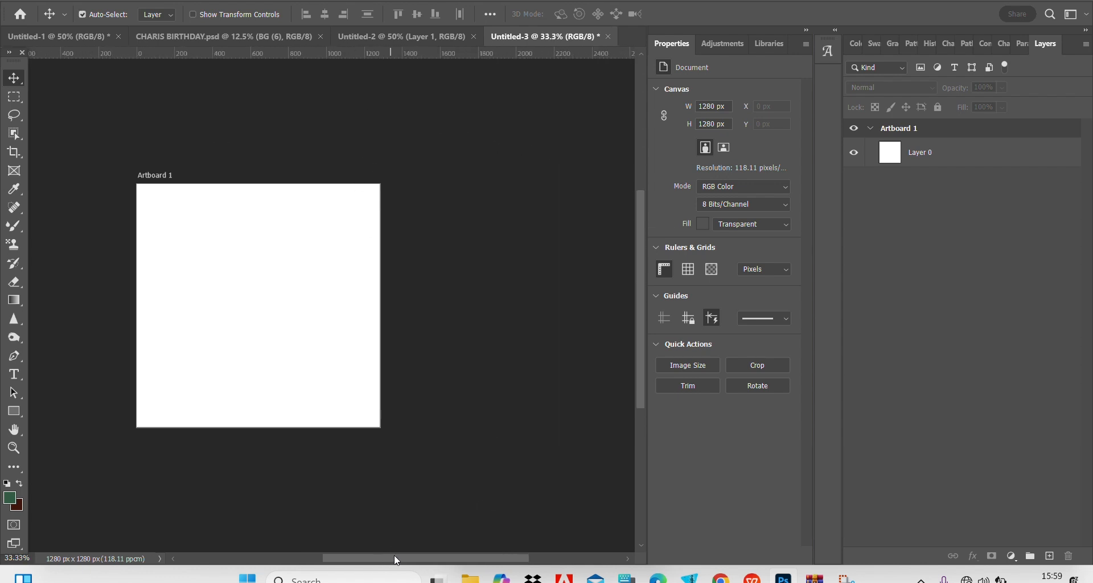
pyautogui.hscroll(-1, 405, 558)
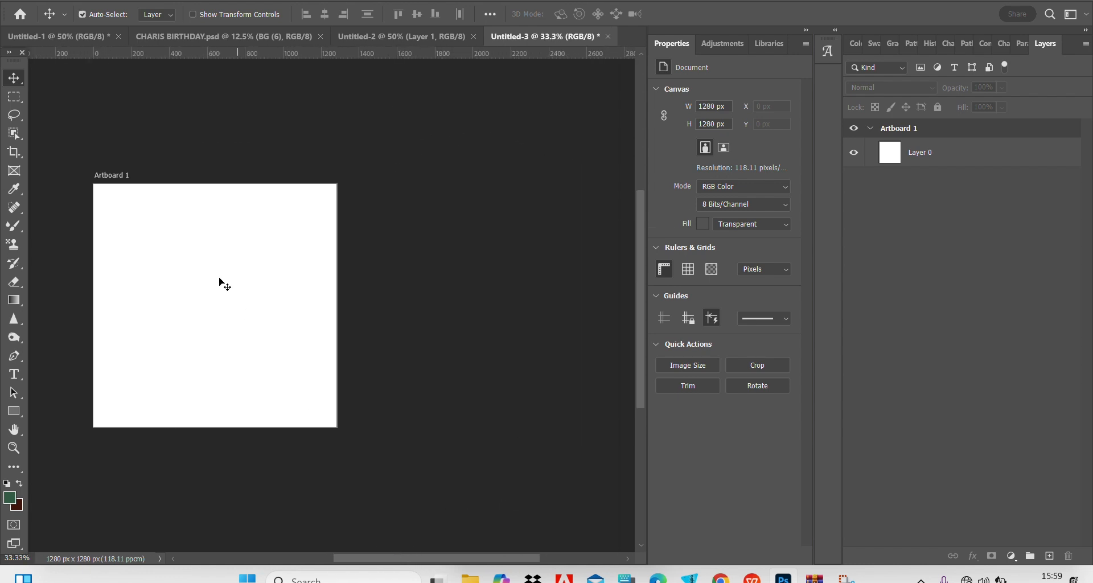
pyautogui.click(114, 177)
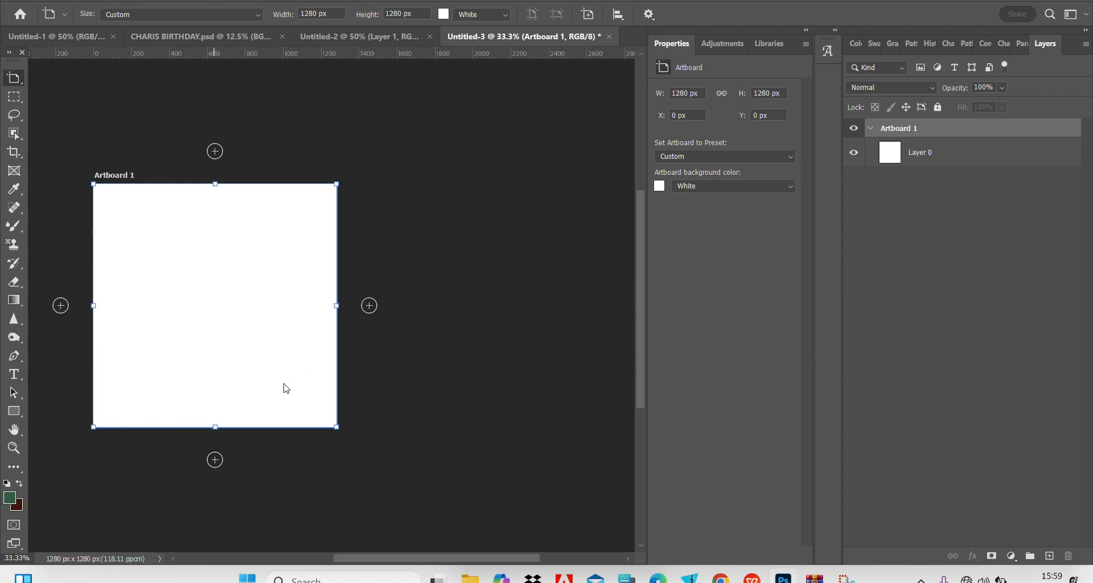
pyautogui.click(370, 307)
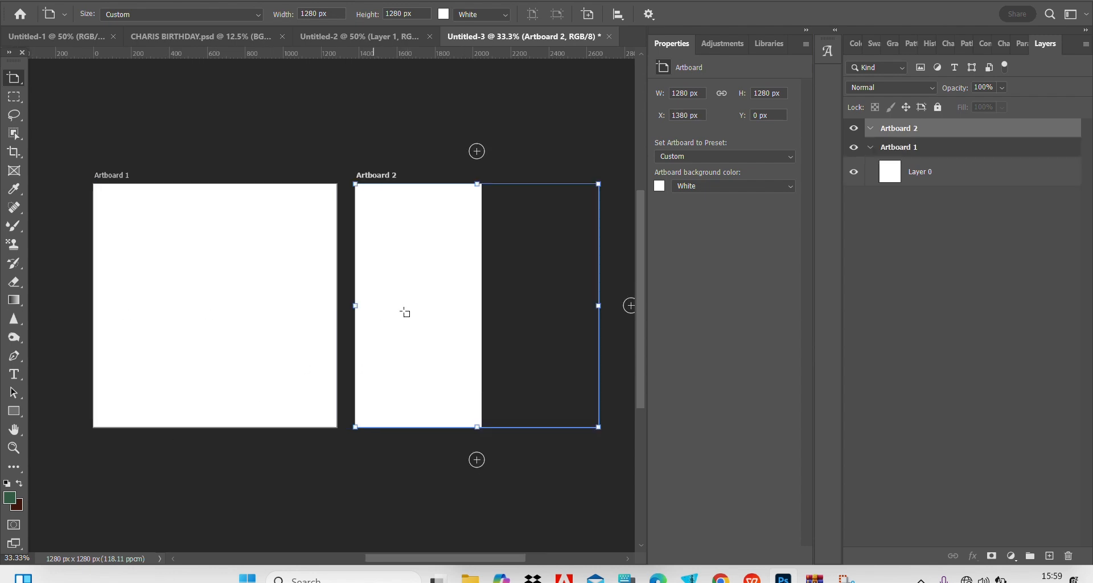
pyautogui.click(370, 307)
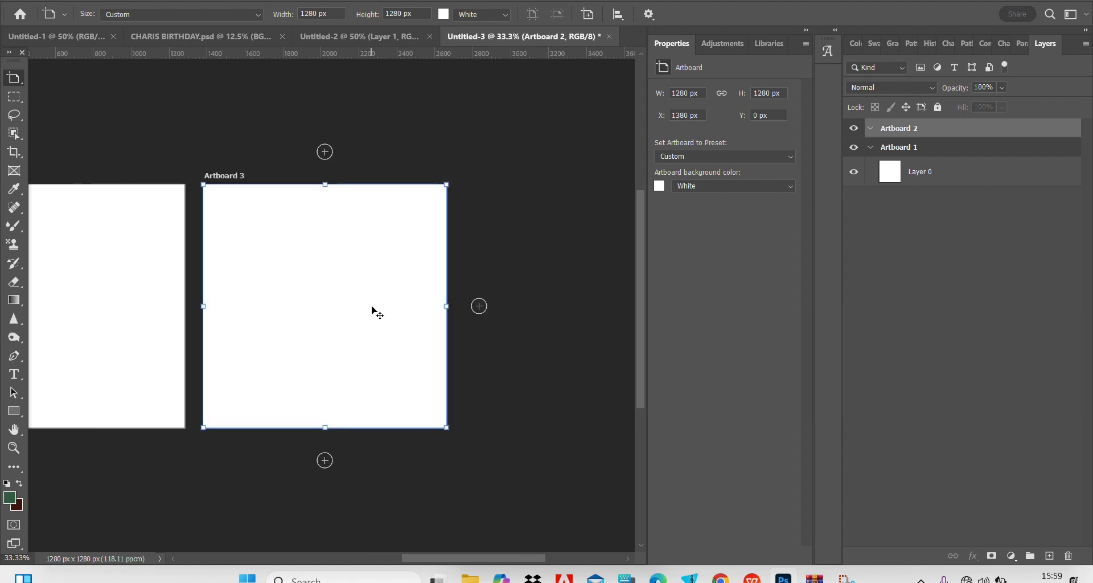
pyautogui.click(371, 307)
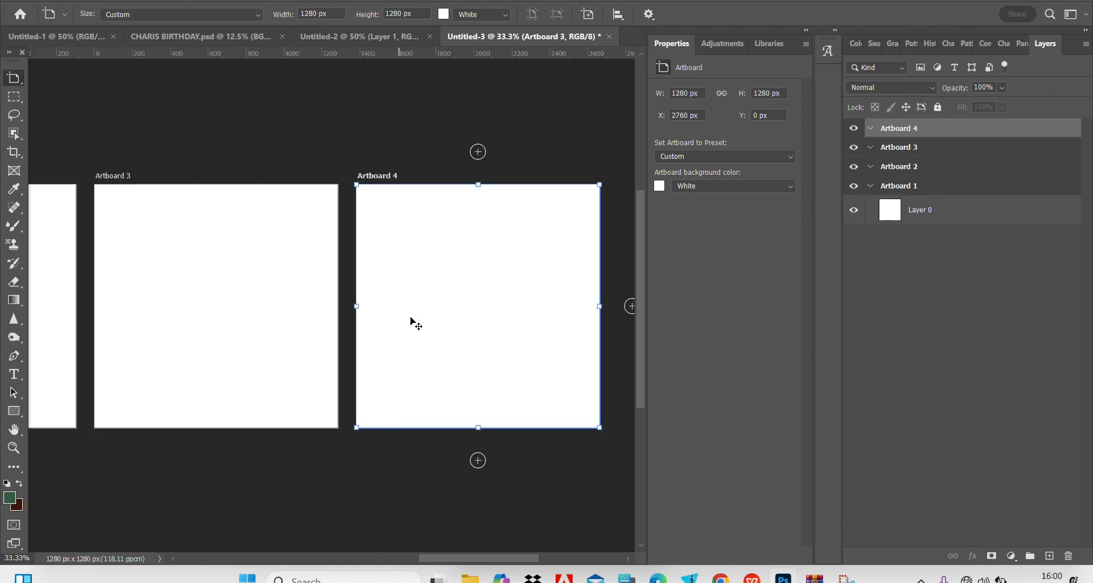
# Look over the row of artboards in Untitled-3 and switch to the CHARIS BIRTHDAY.psd document to view its artboards.
pyautogui.moveTo(491, 564); pyautogui.dragTo(495, 515)
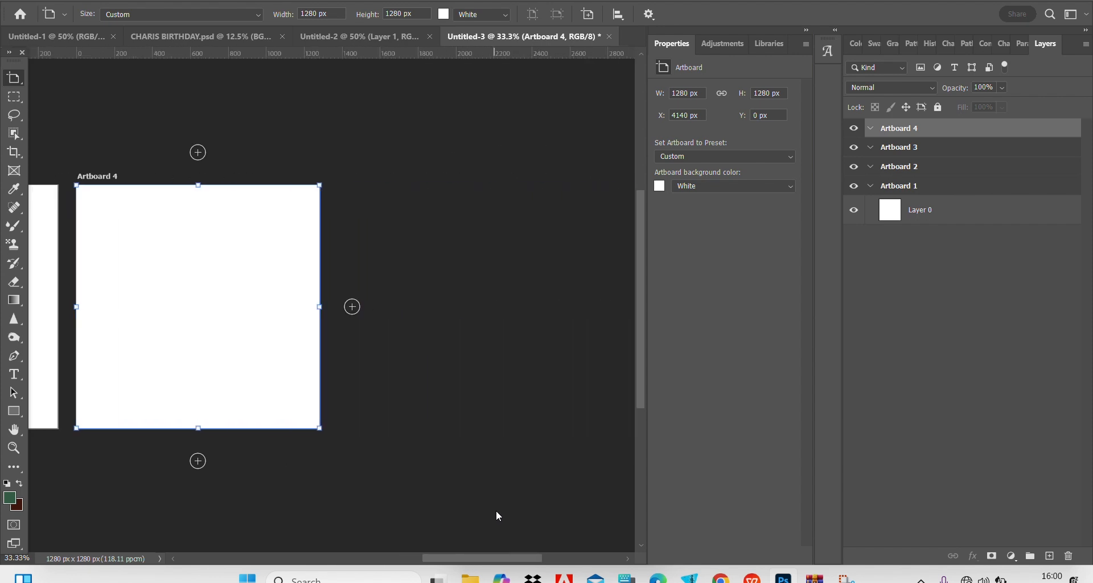
pyautogui.moveTo(288, 475); pyautogui.dragTo(325, 491)
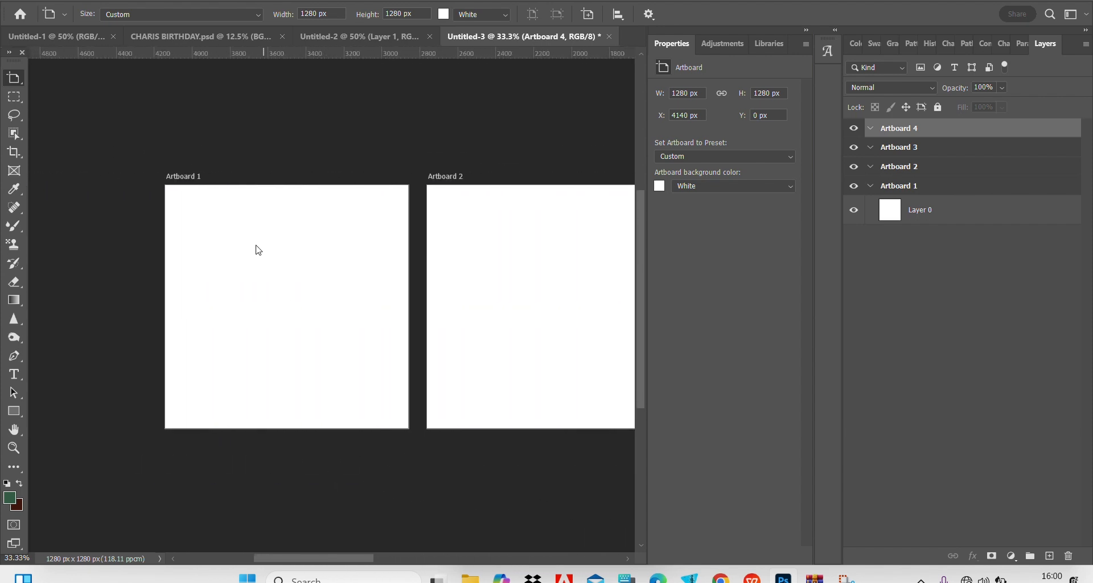
pyautogui.click(210, 40)
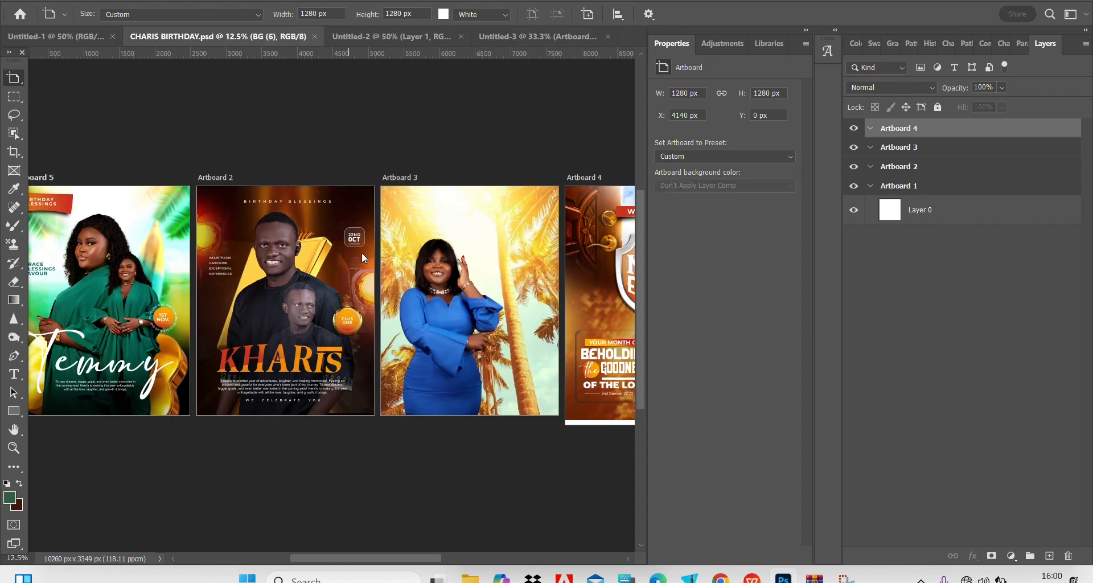